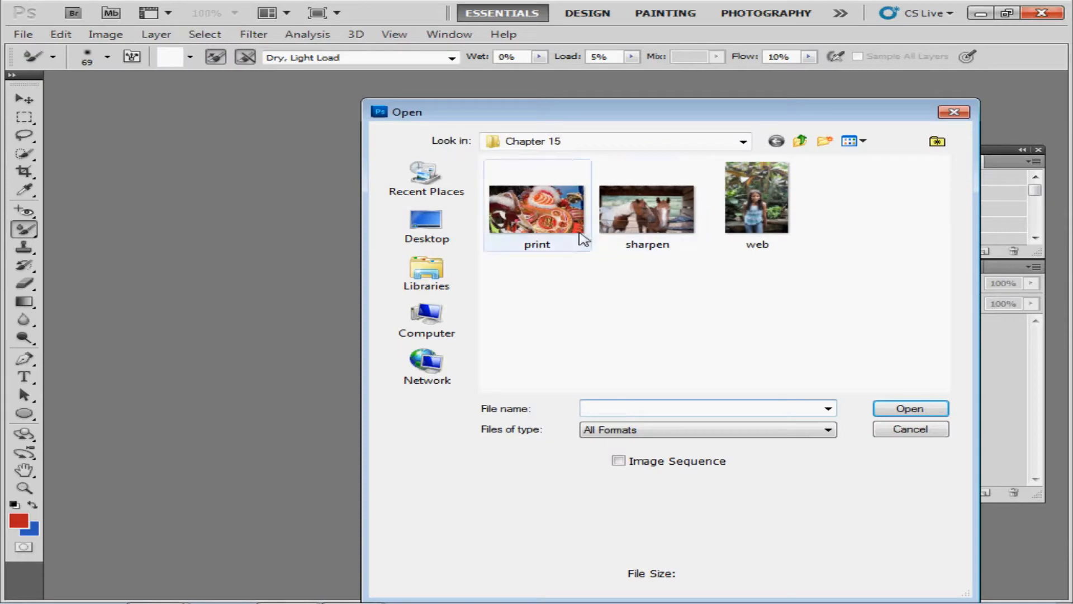
# Step: Open the print image from the Chapter 15 folder and display it in full screen mode with the menu bar
pyautogui.doubleClick(543, 225)
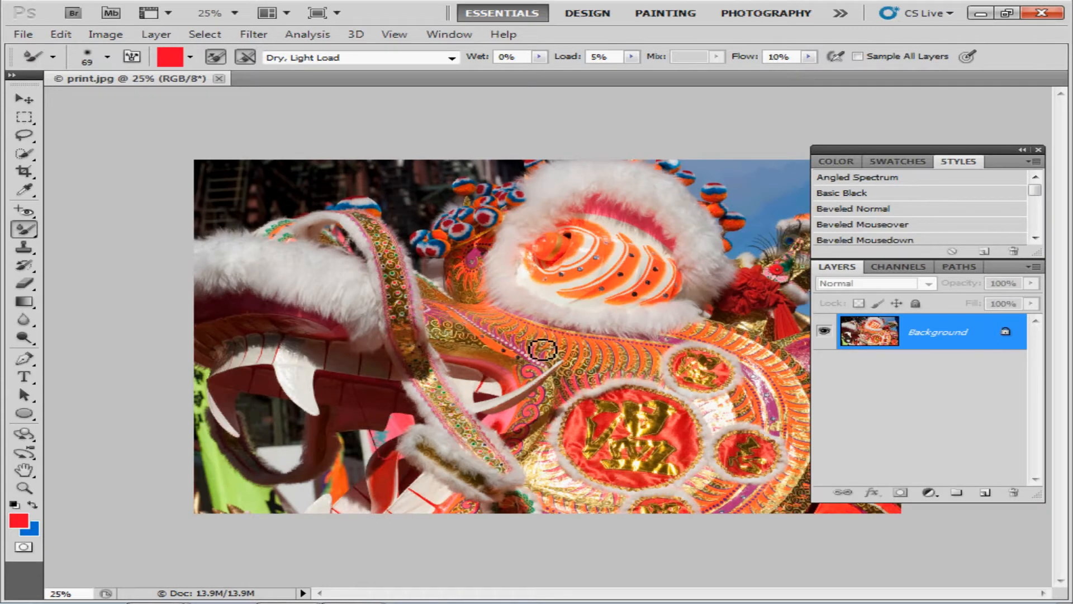
pyautogui.press('f')
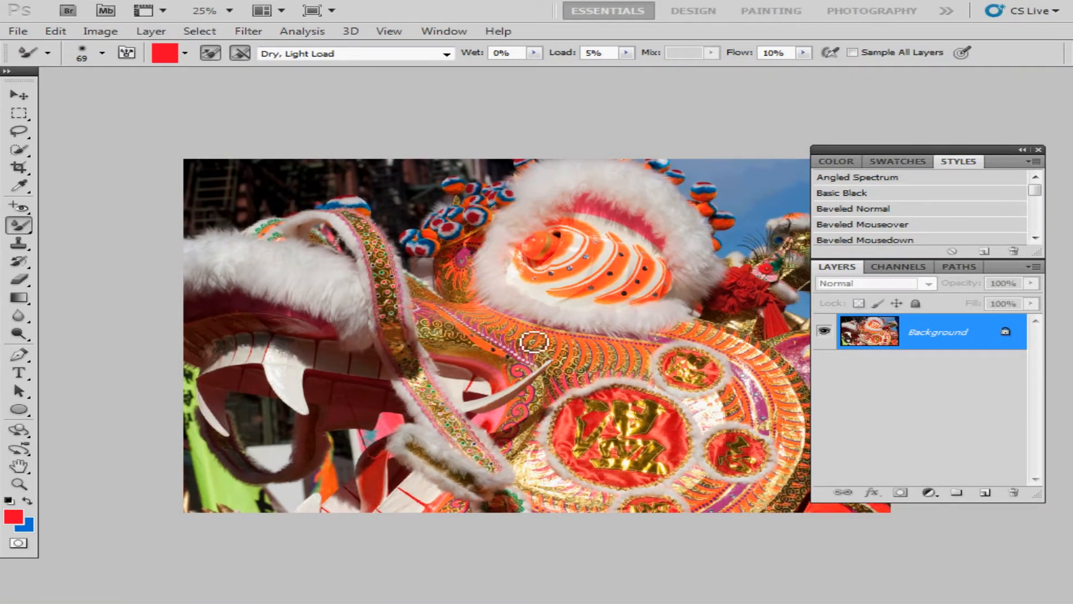
pyautogui.moveTo(532, 359); pyautogui.dragTo(425, 328)
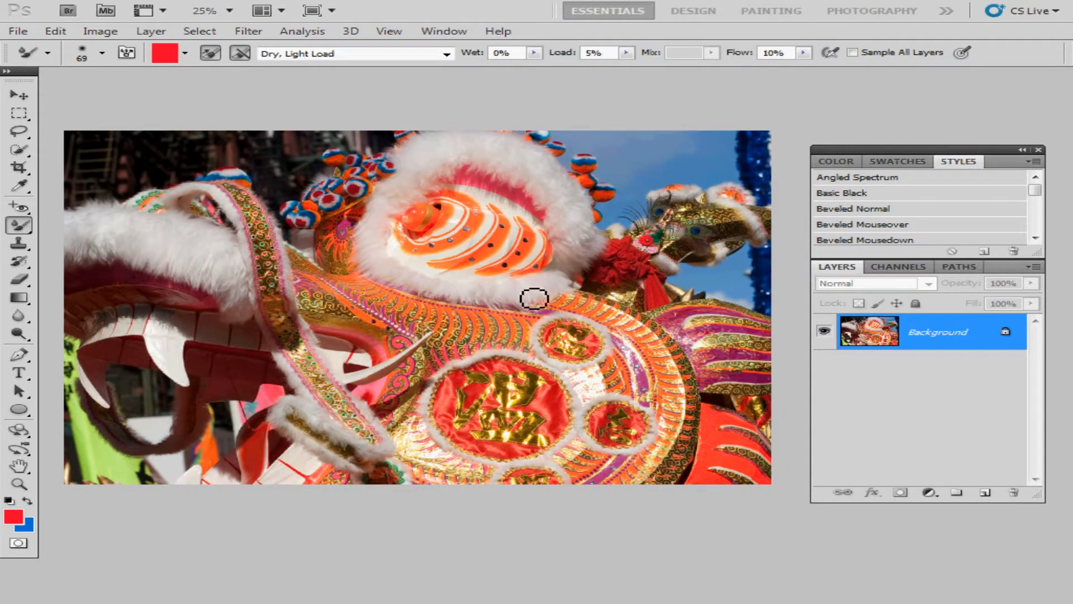
# Step: Open the Print dialog for the image, dismissing the printer compatibility warning
pyautogui.click(18, 32)
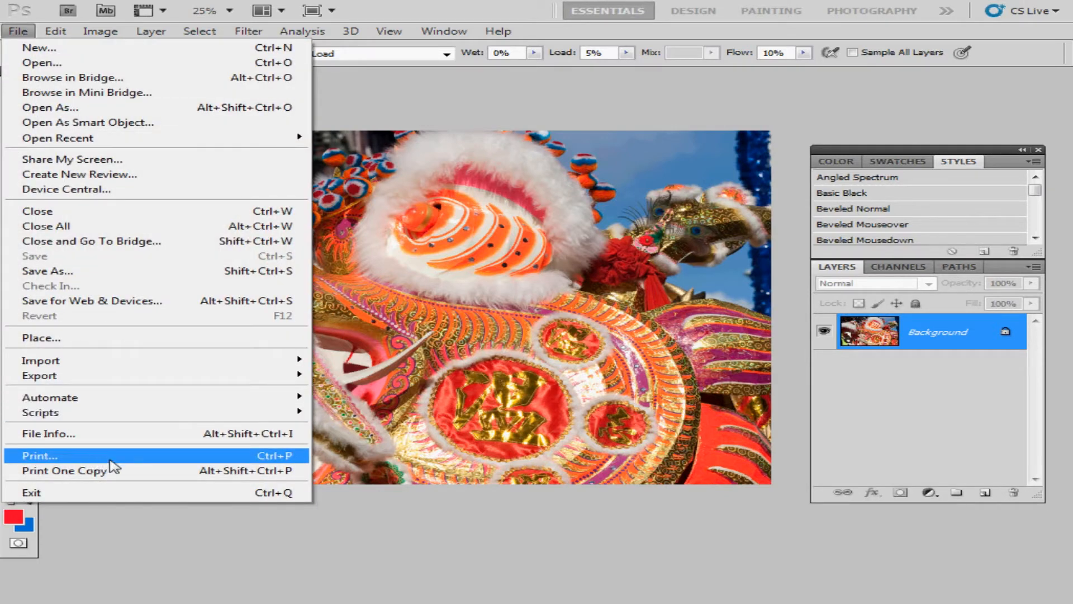
pyautogui.click(277, 461)
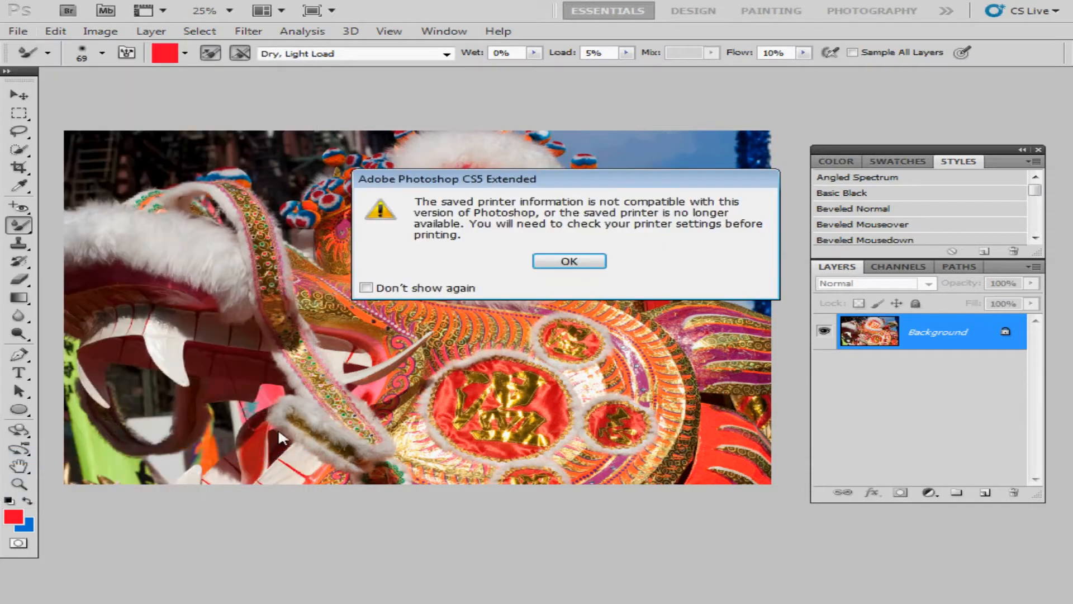
pyautogui.click(564, 262)
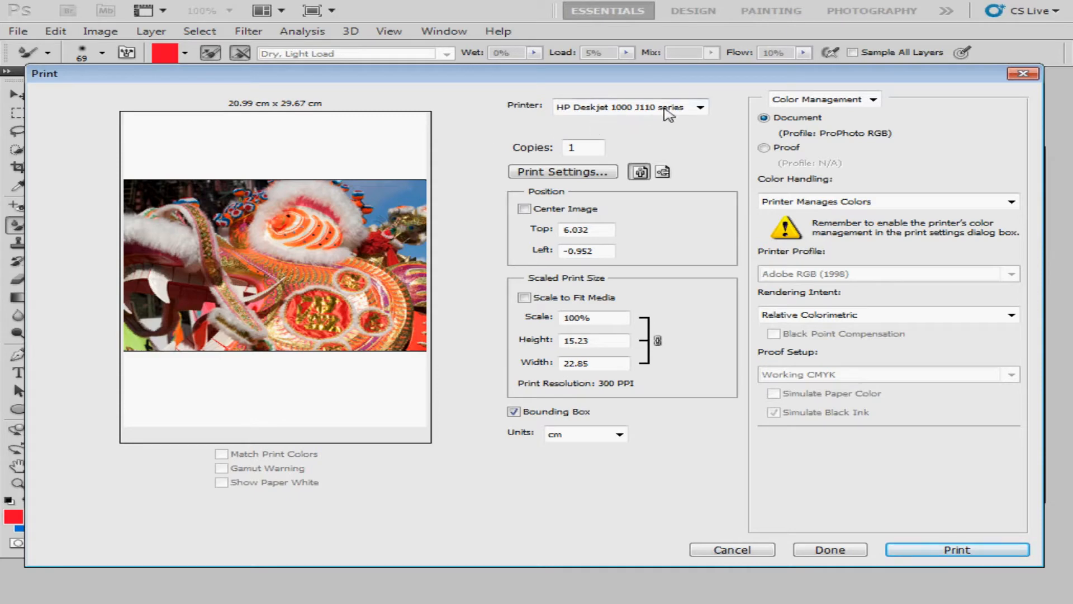
# Step: Choose the HP Deskjet 1000 J110 series printer and set the page to landscape orientation
pyautogui.click(700, 107)
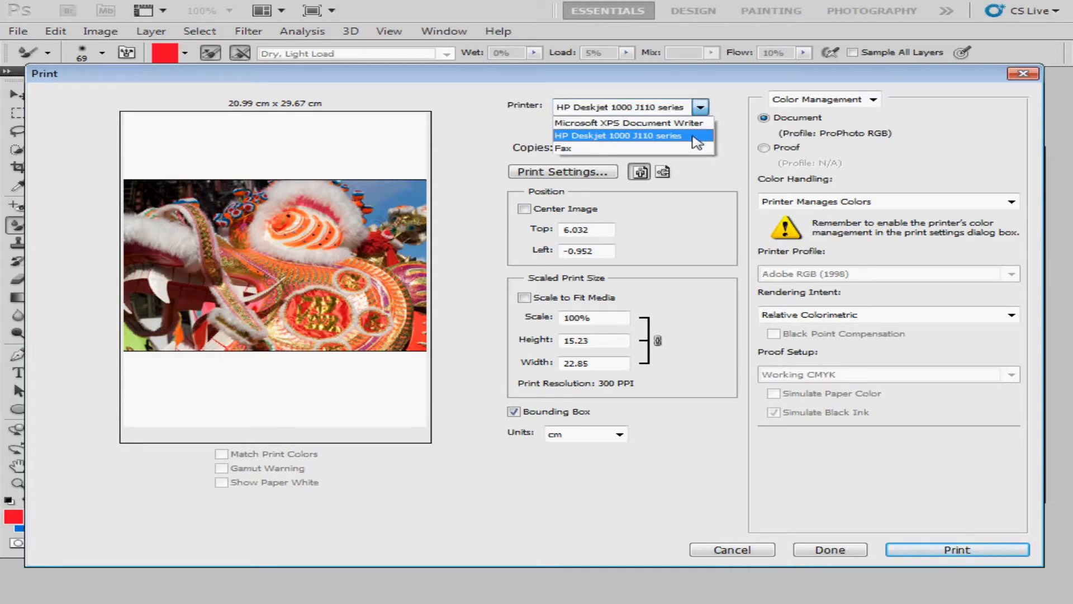
pyautogui.click(696, 141)
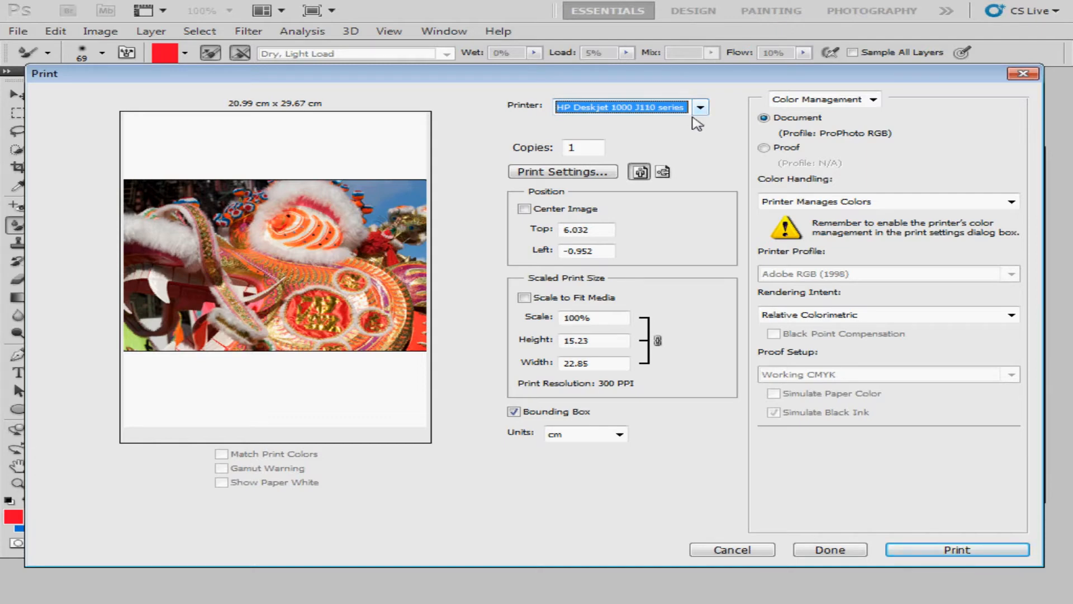
pyautogui.click(567, 147)
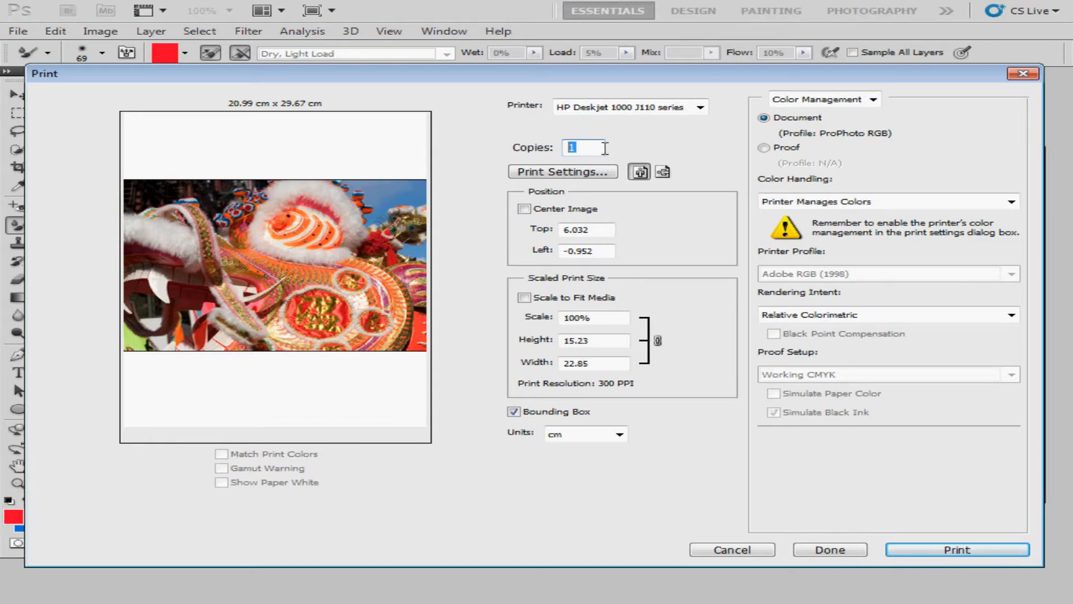
pyautogui.click(664, 174)
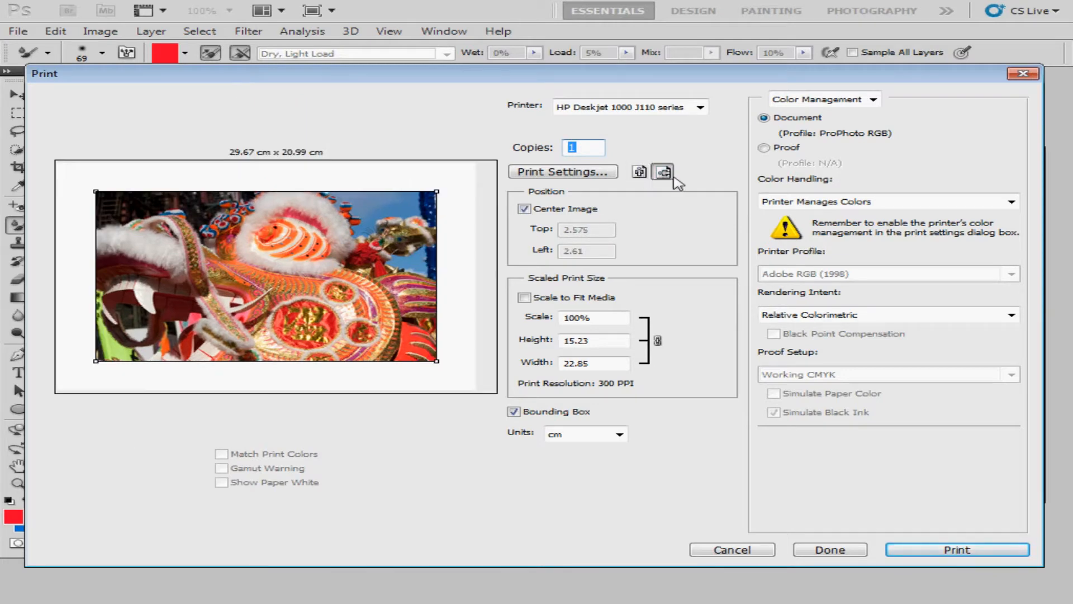
# Step: Review the available paper sizes in the printer's print settings and keep A4
pyautogui.click(595, 174)
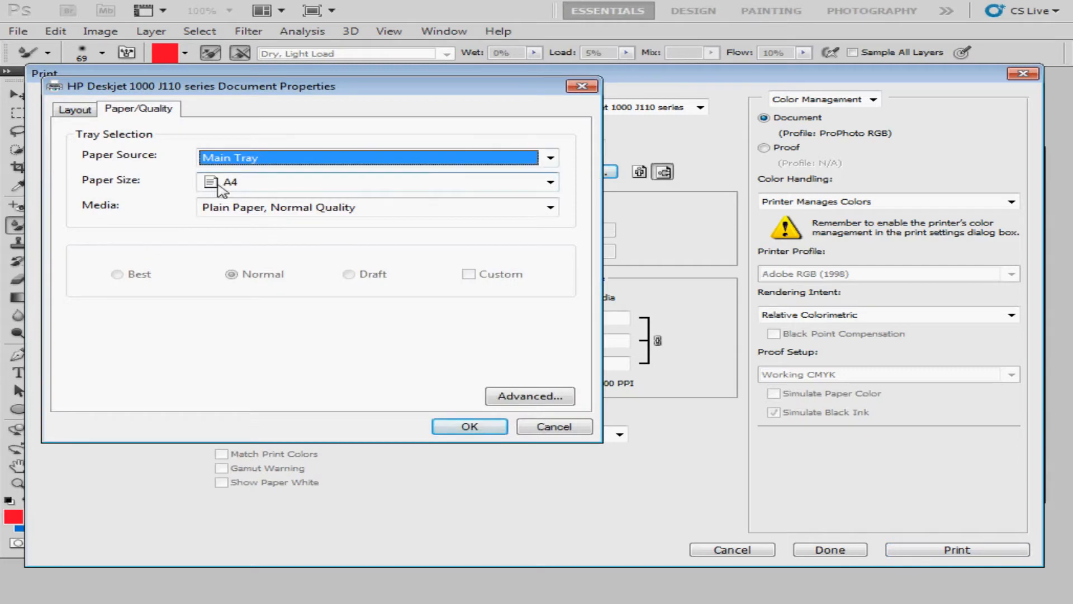
pyautogui.click(550, 182)
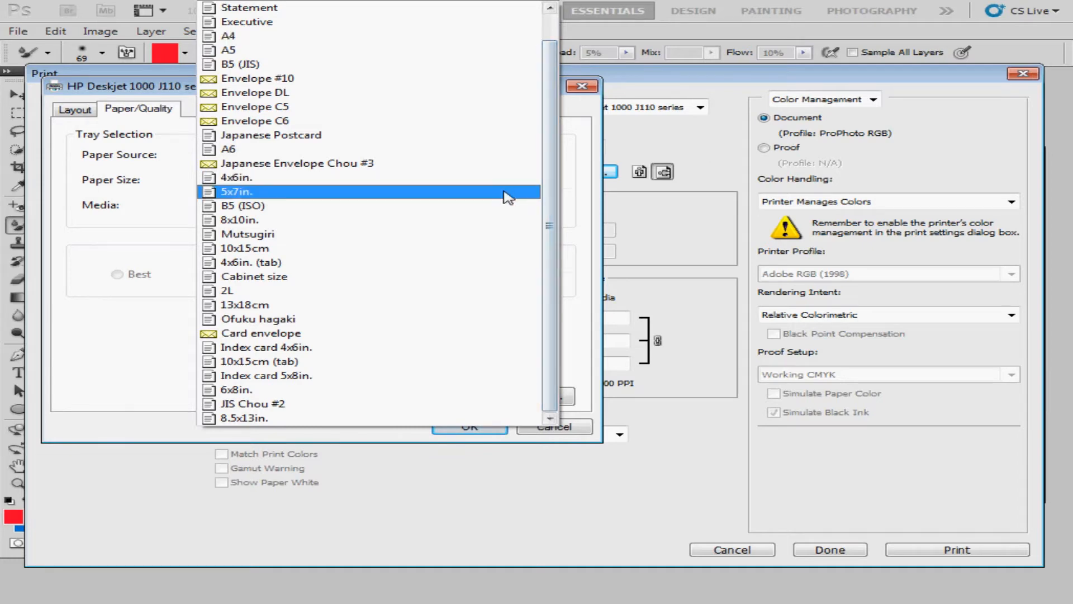
pyautogui.click(585, 219)
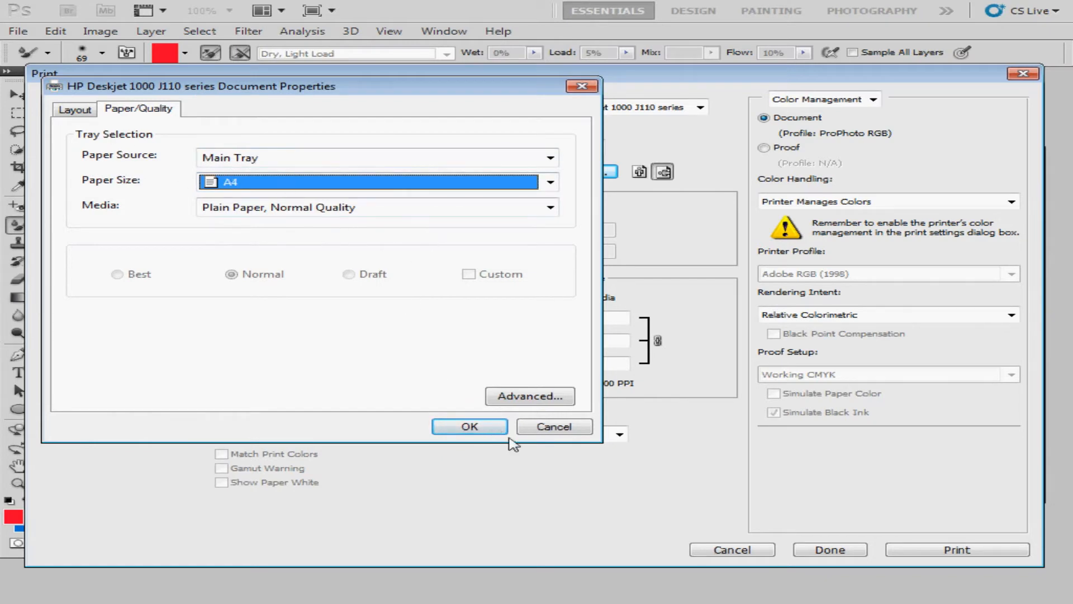
pyautogui.click(478, 429)
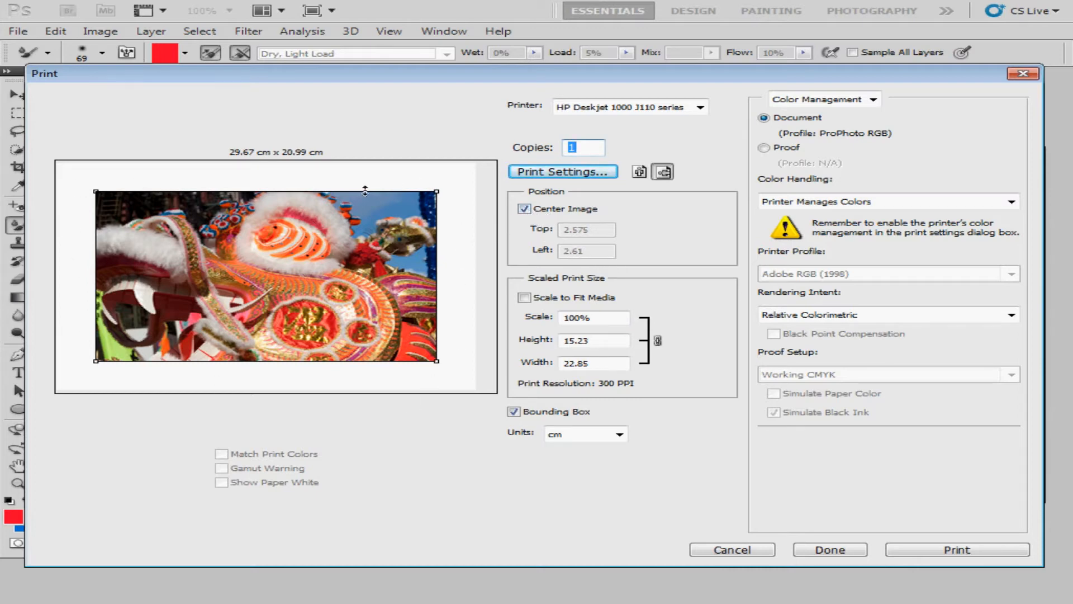
# Step: Try placing the image 1 cm from the page's top and left, and restore the centered position
pyautogui.click(525, 209)
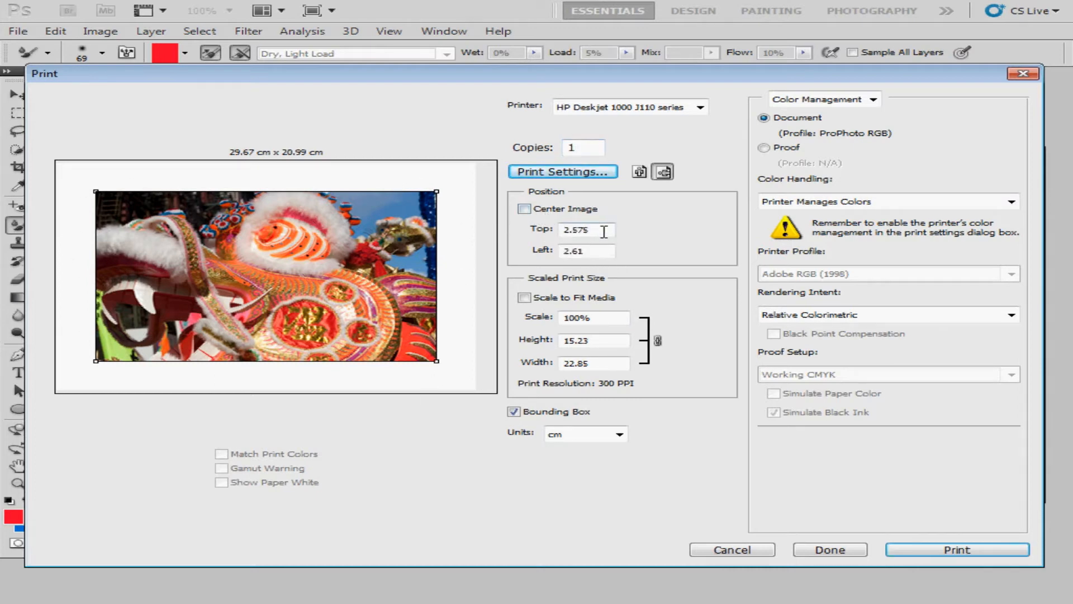
pyautogui.moveTo(593, 230); pyautogui.dragTo(531, 228)
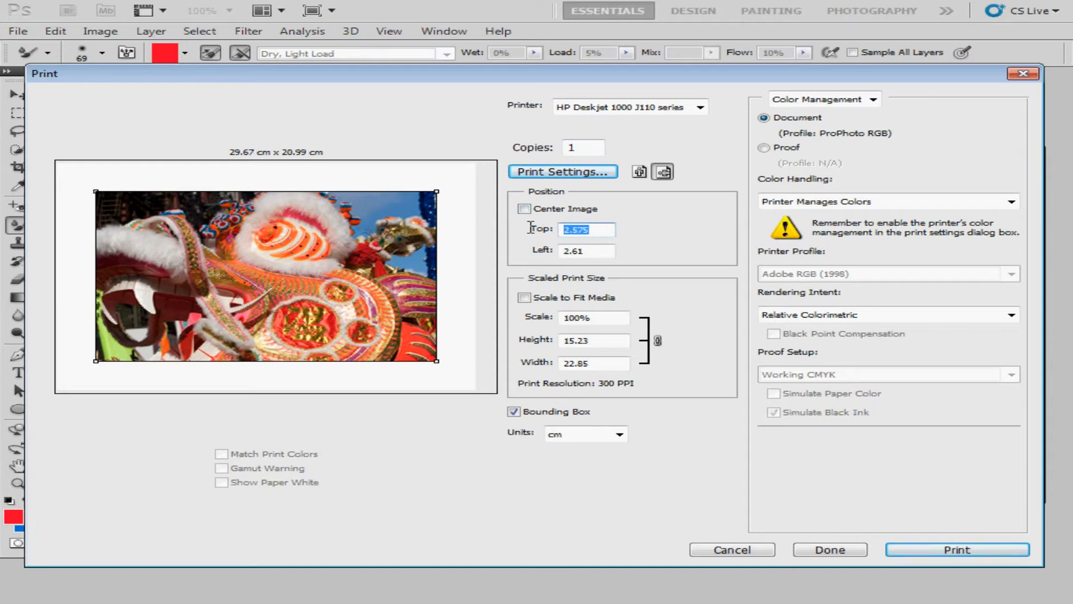
pyautogui.write('1')
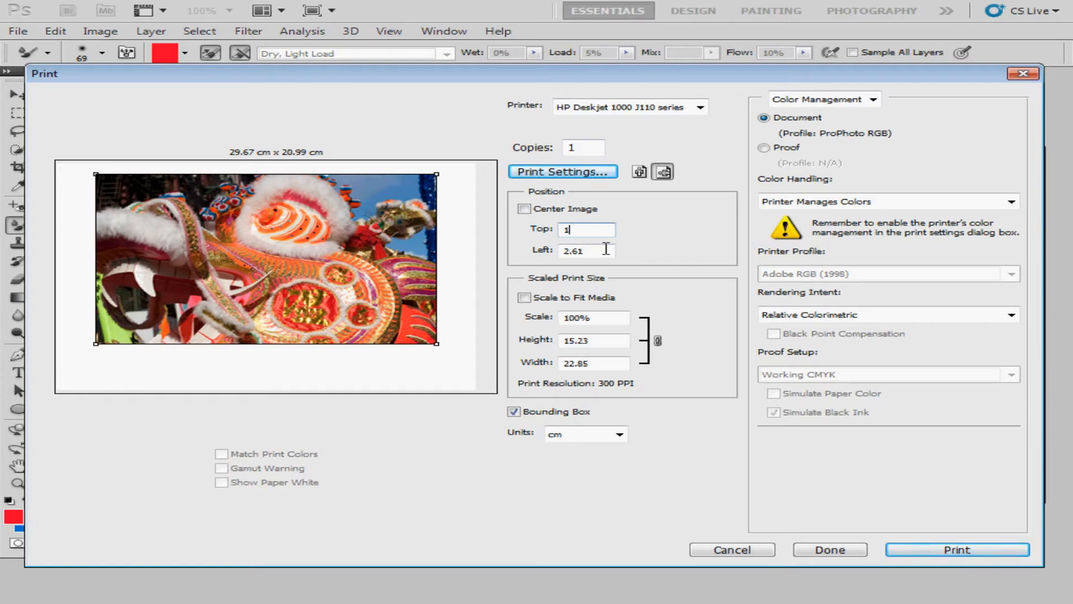
pyautogui.moveTo(604, 250); pyautogui.dragTo(527, 247)
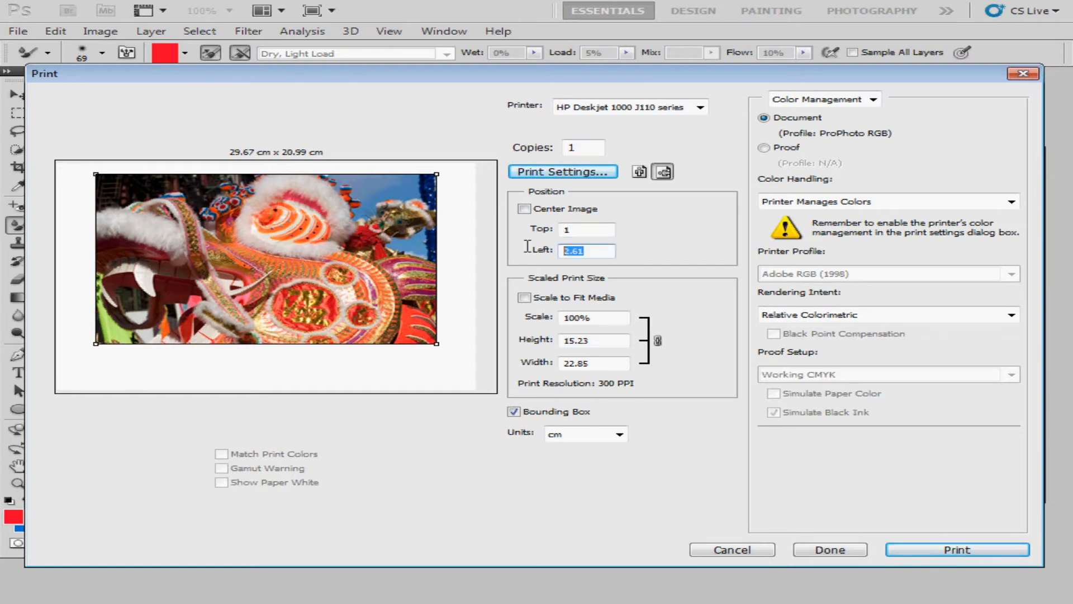
pyautogui.write('1')
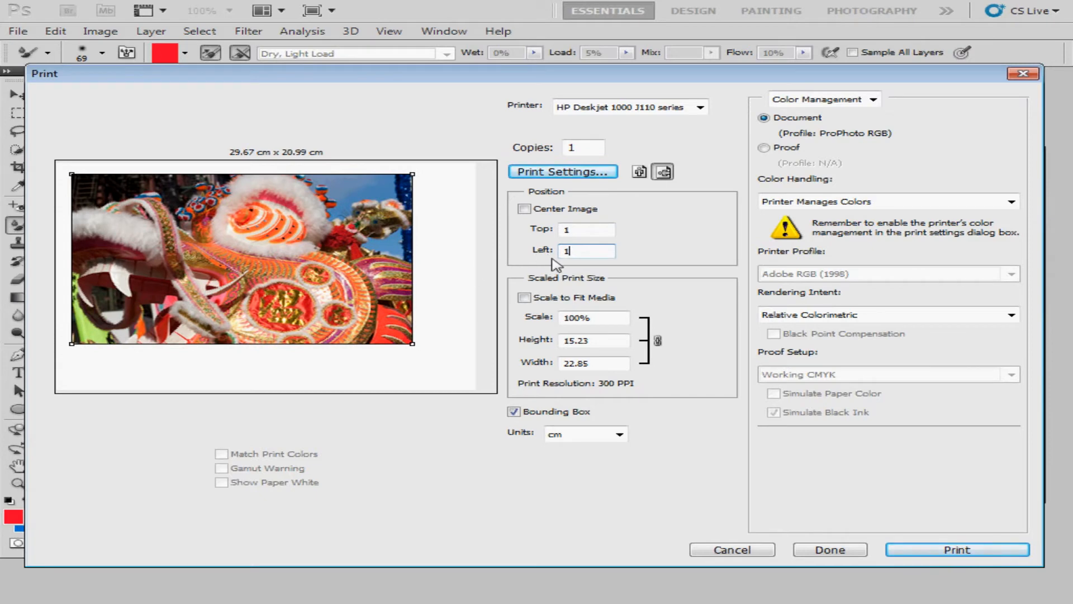
pyautogui.click(524, 209)
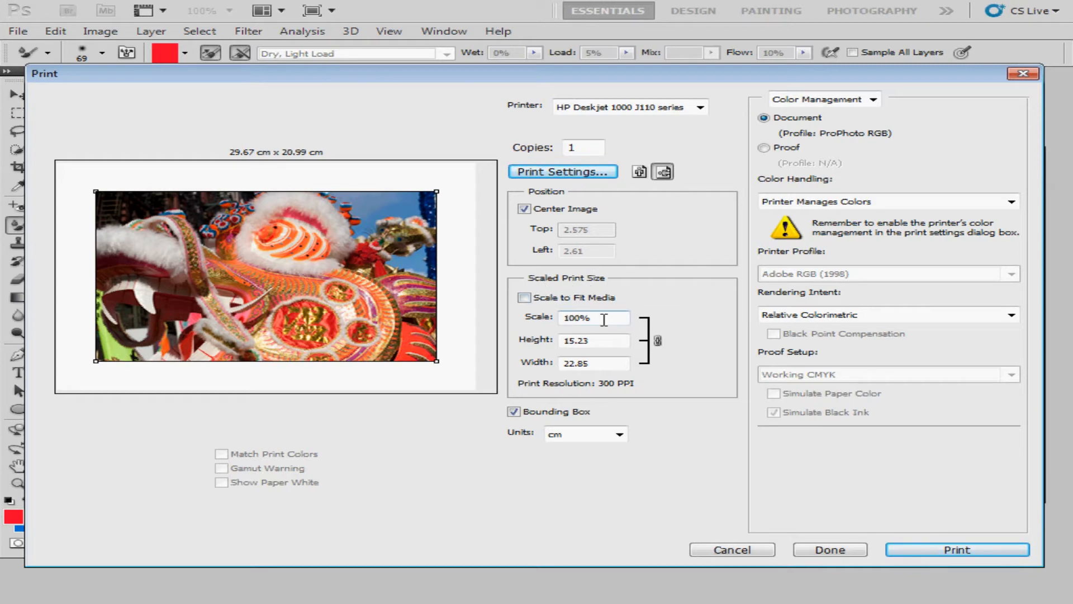
# Step: Try a print scale of 50% and restore the scale to 100%
pyautogui.moveTo(604, 319); pyautogui.dragTo(543, 316)
pyautogui.write('50')
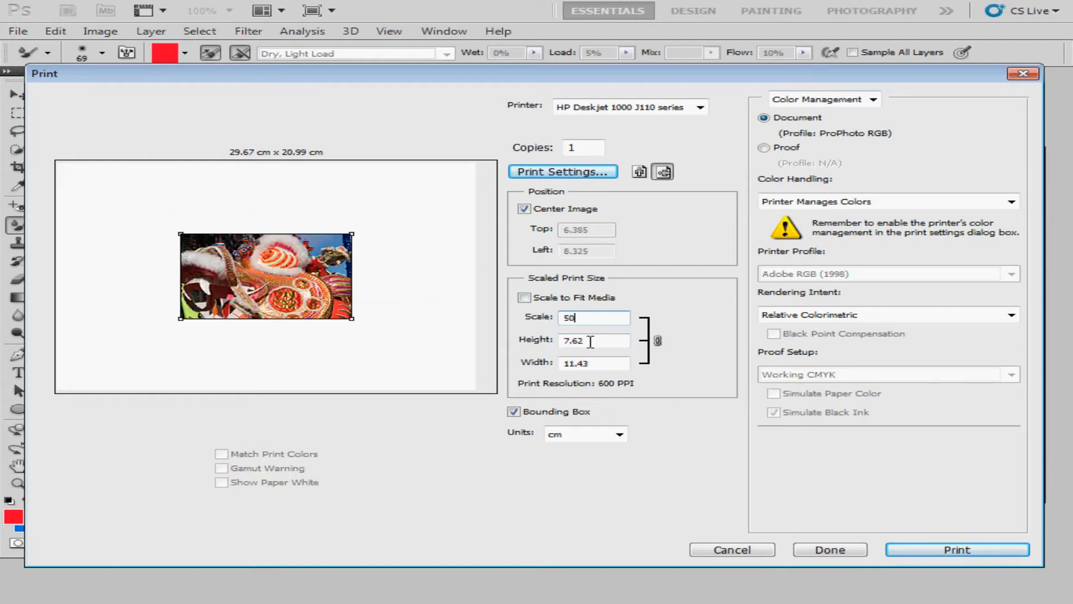
pyautogui.press('BackSpace')
pyautogui.press('BackSpace')
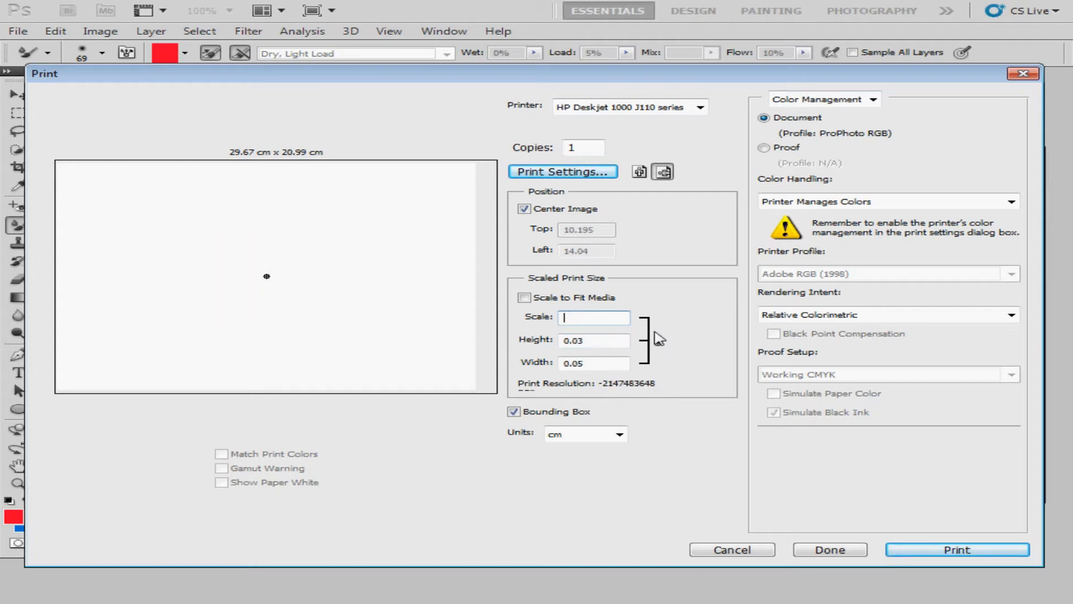
pyautogui.write('100')
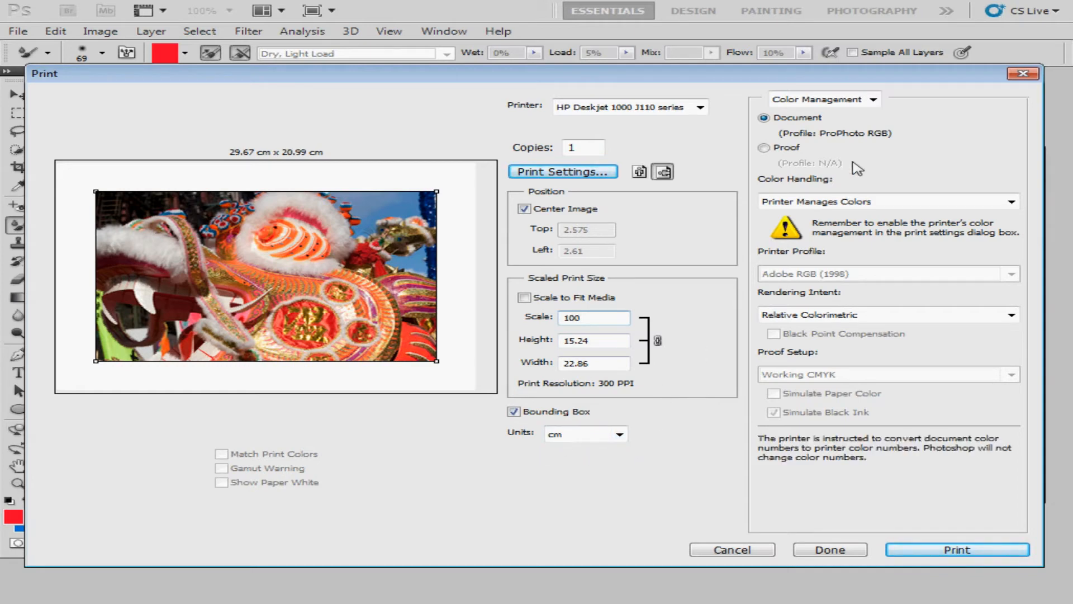
# Step: Switch the print options from Color Management to Output
pyautogui.click(874, 101)
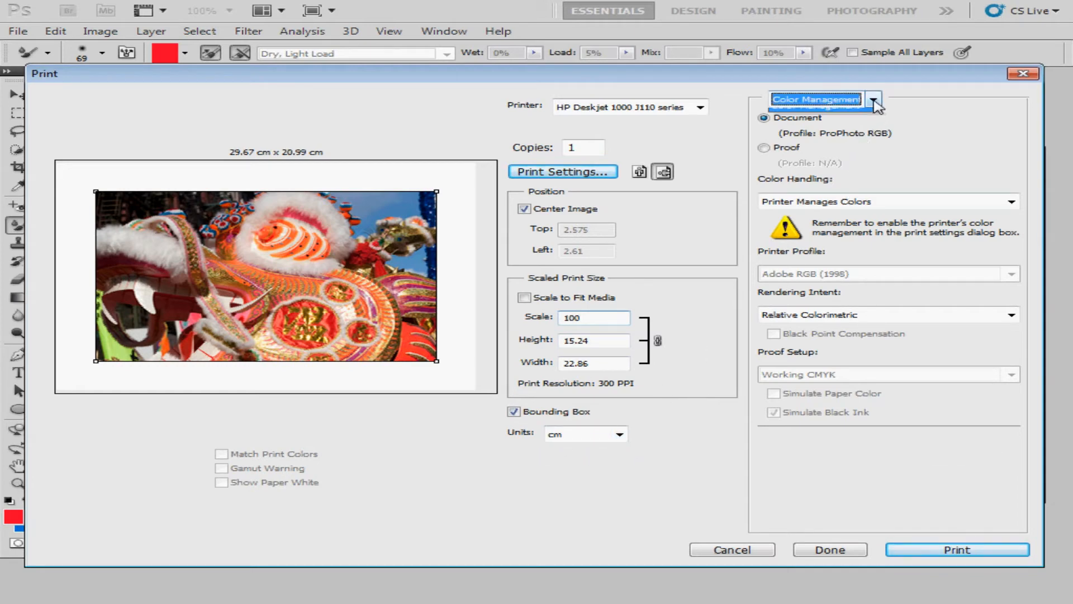
pyautogui.click(915, 117)
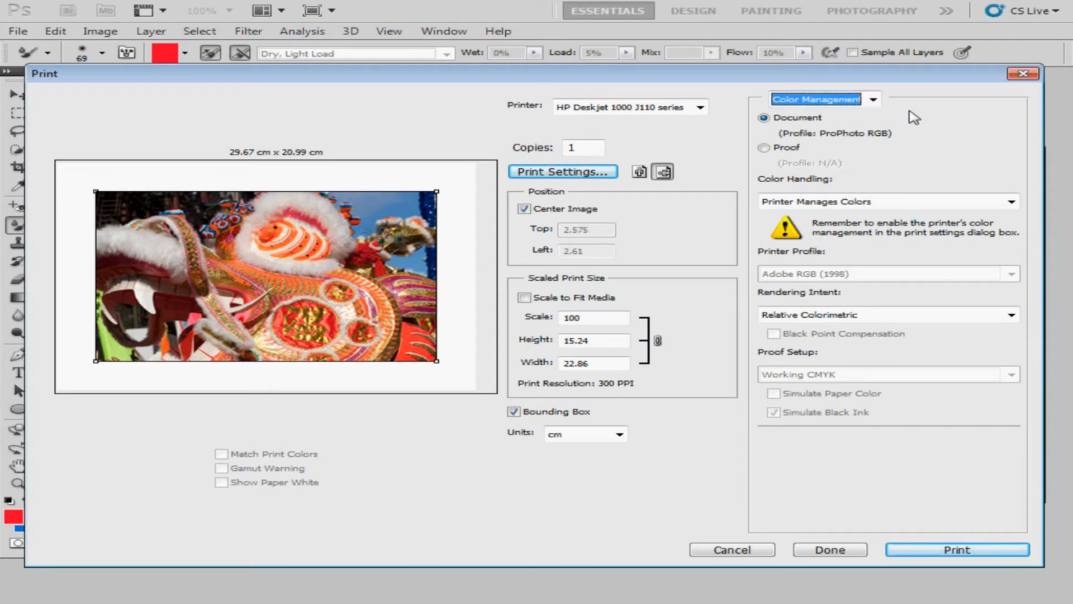
pyautogui.click(874, 101)
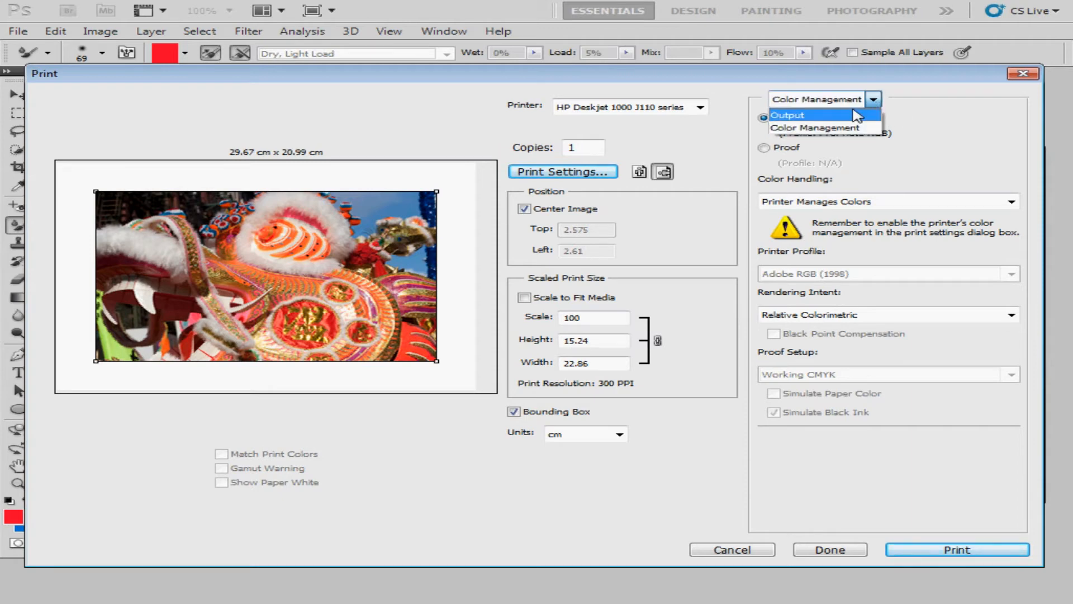
pyautogui.click(851, 119)
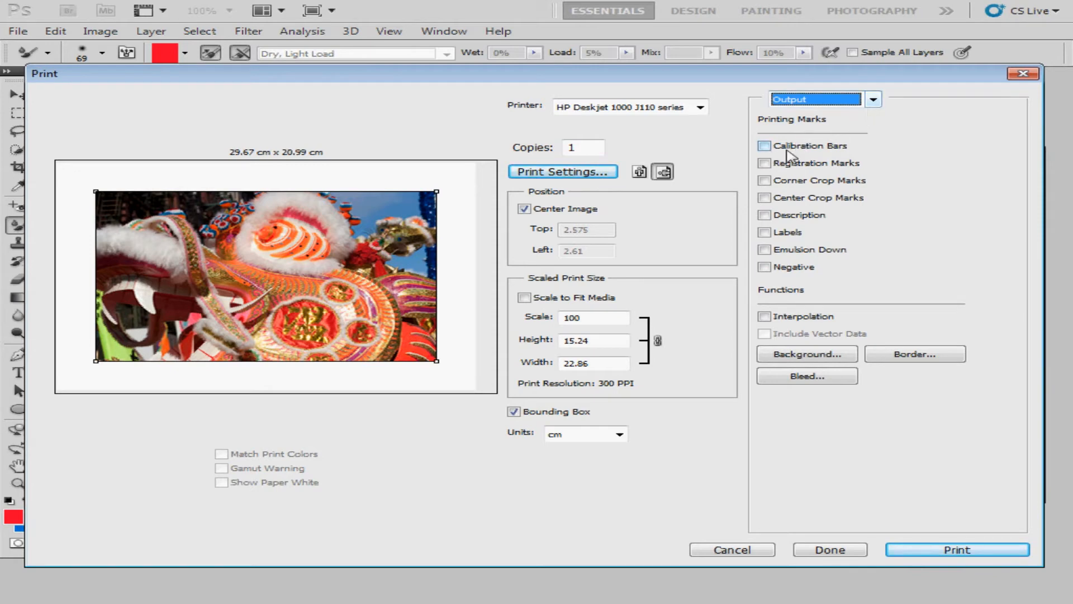
# Step: Turn on calibration bars, registration marks, corner and center crop marks, description and labels for the print
pyautogui.click(764, 147)
pyautogui.click(763, 146)
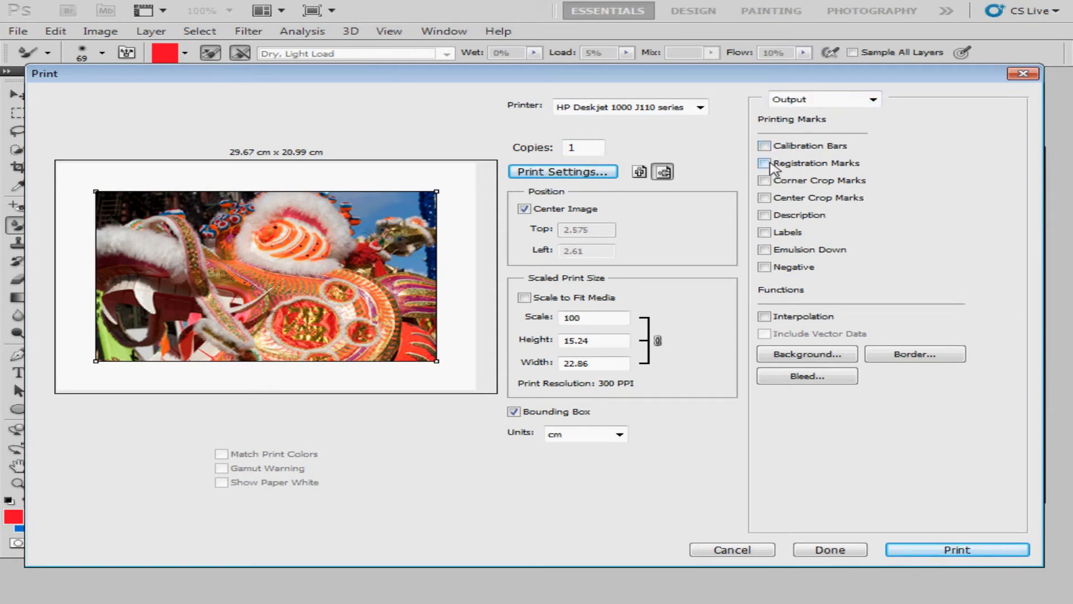
pyautogui.click(764, 163)
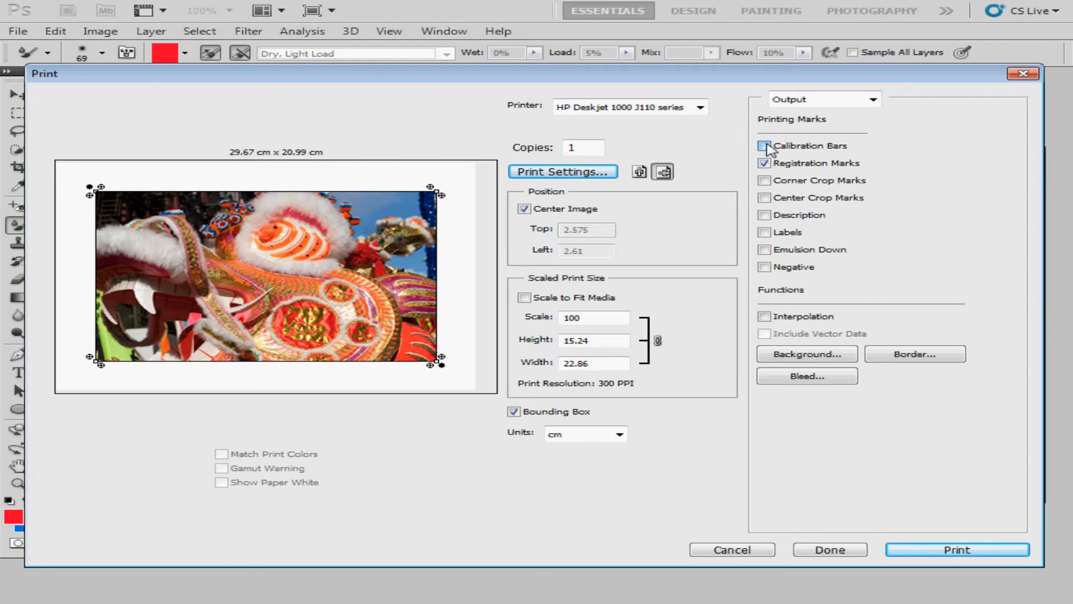
pyautogui.click(765, 146)
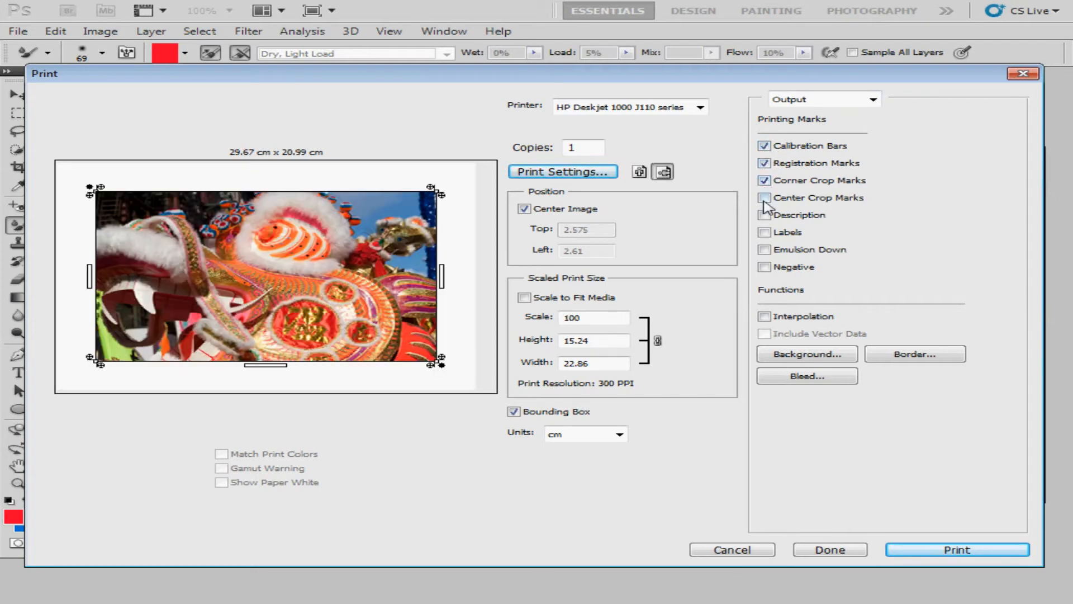
pyautogui.click(766, 202)
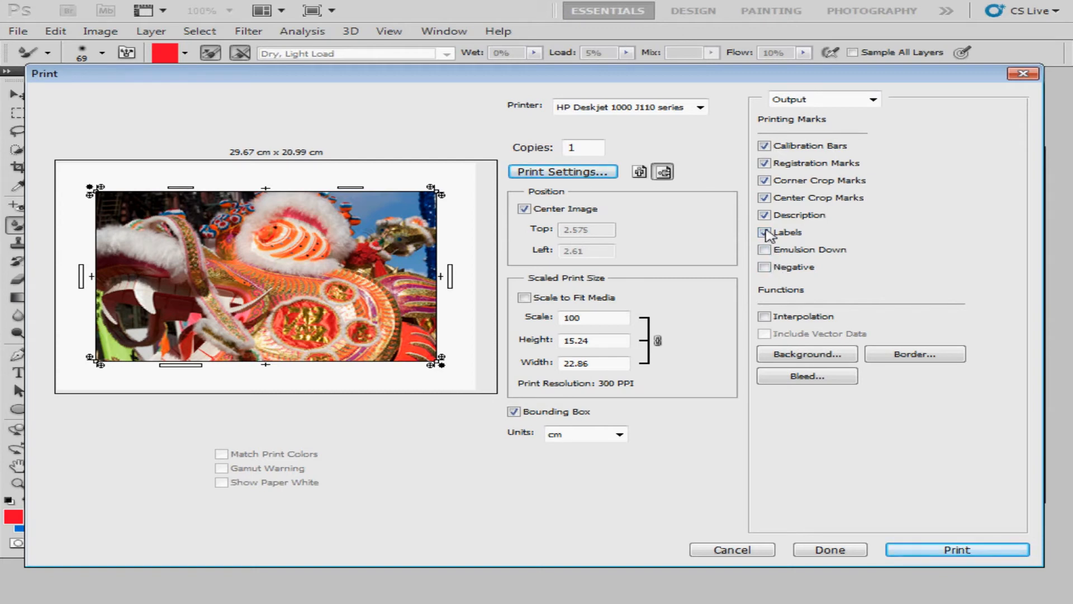
# Step: Try the Negative option and turn on Emulsion Down for the print
pyautogui.click(765, 267)
pyautogui.click(765, 268)
pyautogui.click(771, 249)
pyautogui.click(771, 249)
# Step: Turn off labels, description, center and corner crop marks, registration marks and calibration bars
pyautogui.click(765, 232)
pyautogui.click(764, 215)
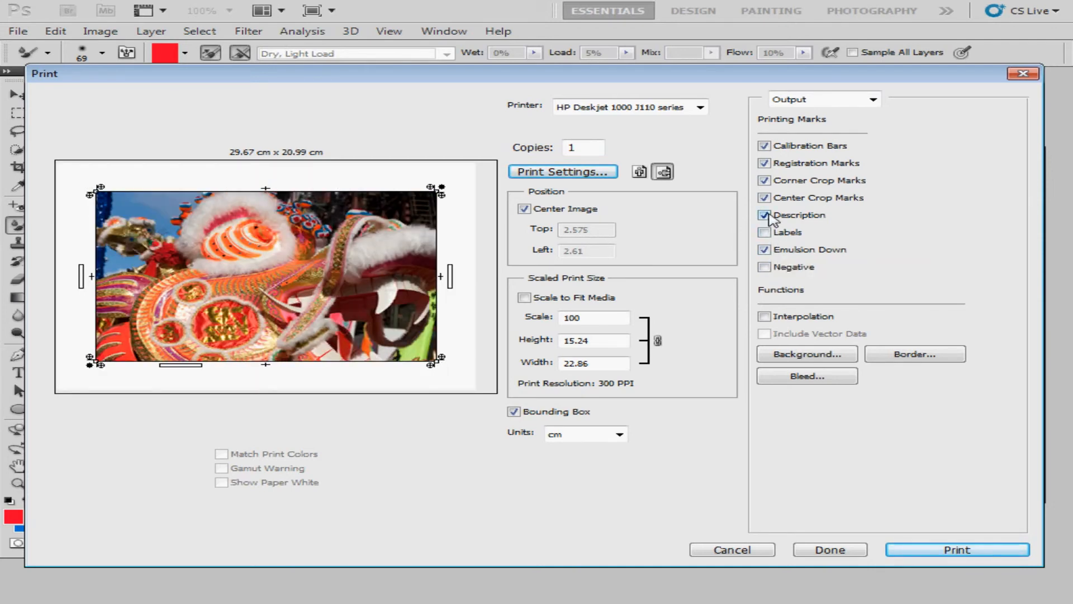
pyautogui.click(765, 198)
pyautogui.click(765, 181)
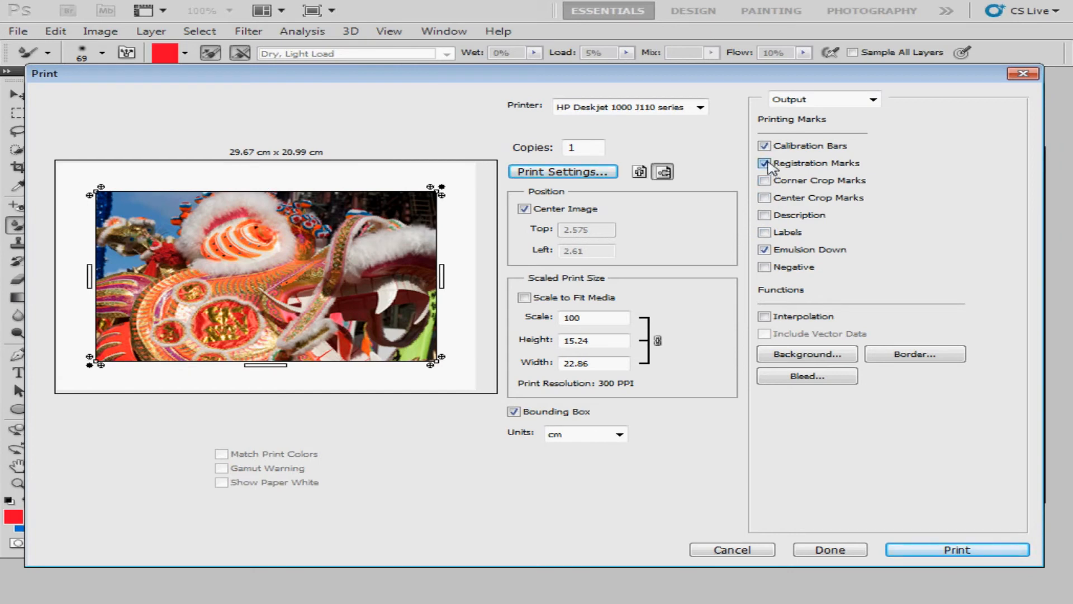
pyautogui.click(765, 163)
pyautogui.click(766, 146)
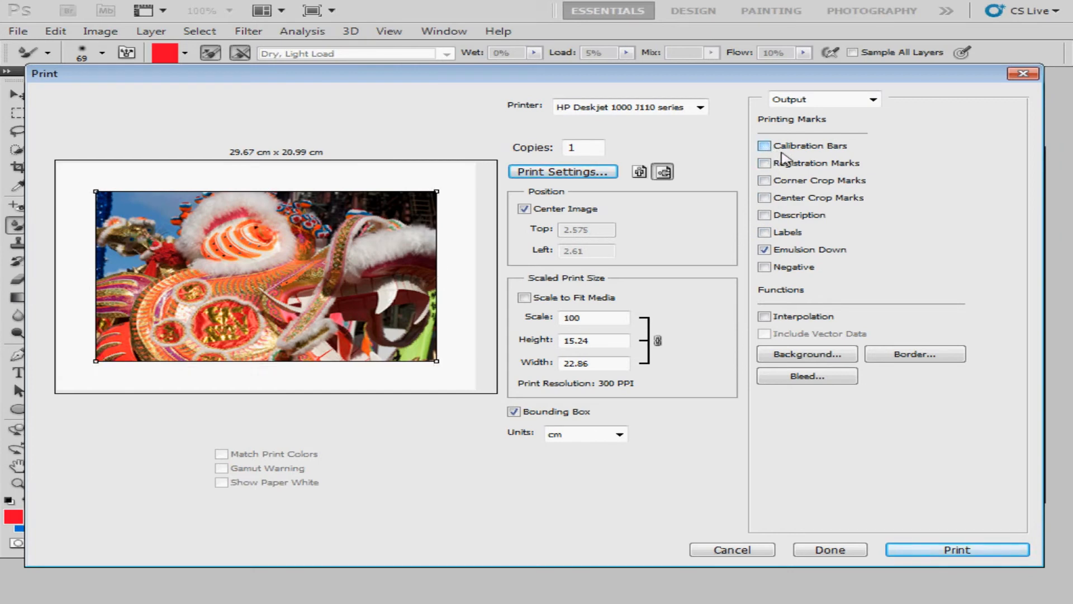
# Step: Set the print's background color to dark red #990606 and apply a thin border around the image
pyautogui.click(815, 354)
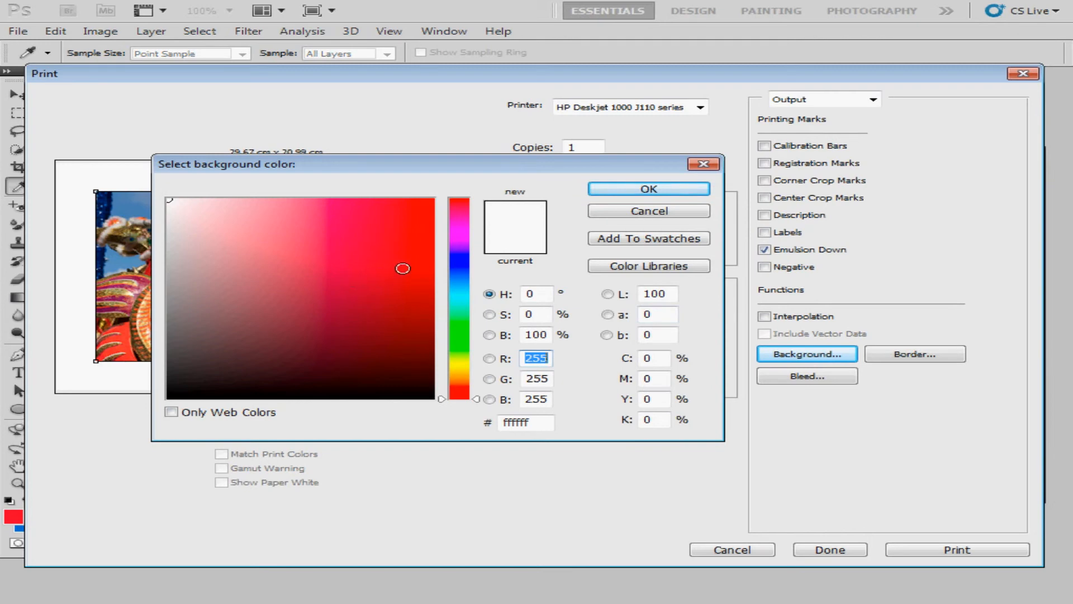
pyautogui.click(424, 278)
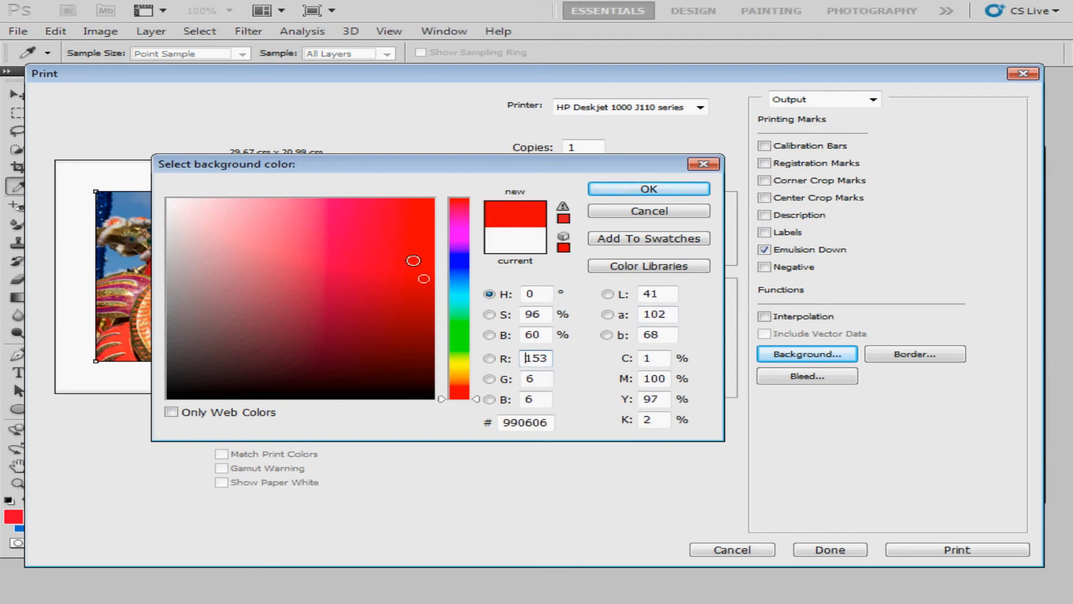
pyautogui.click(643, 190)
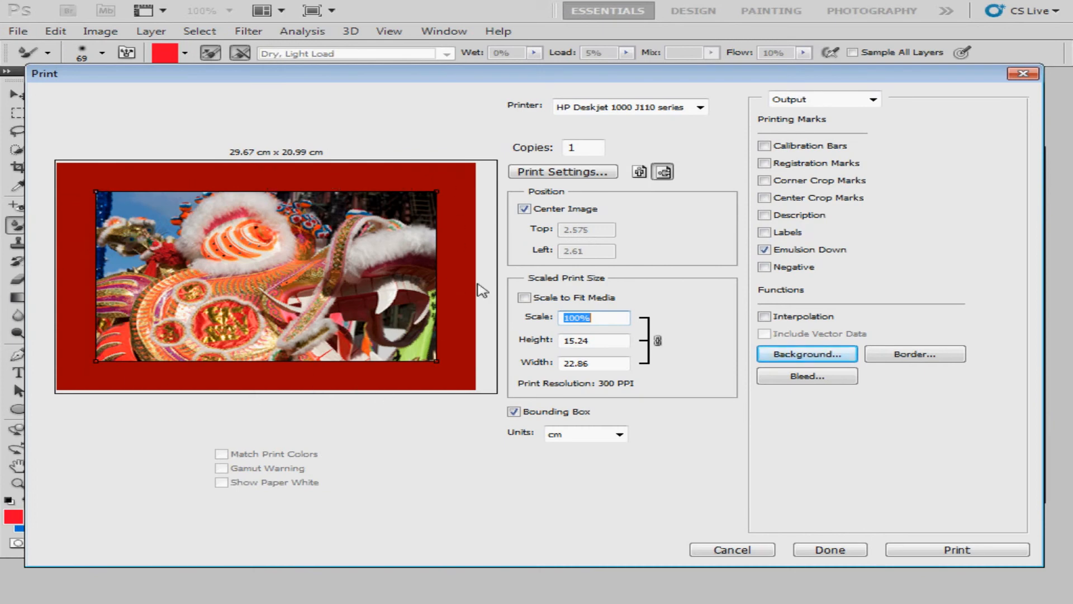
pyautogui.click(914, 355)
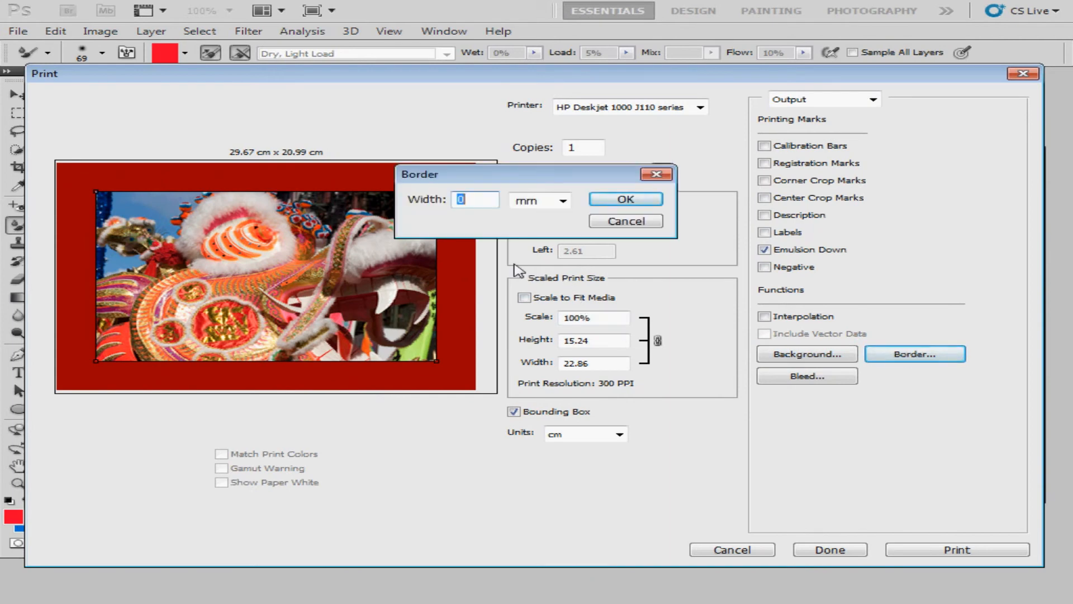
pyautogui.click(626, 202)
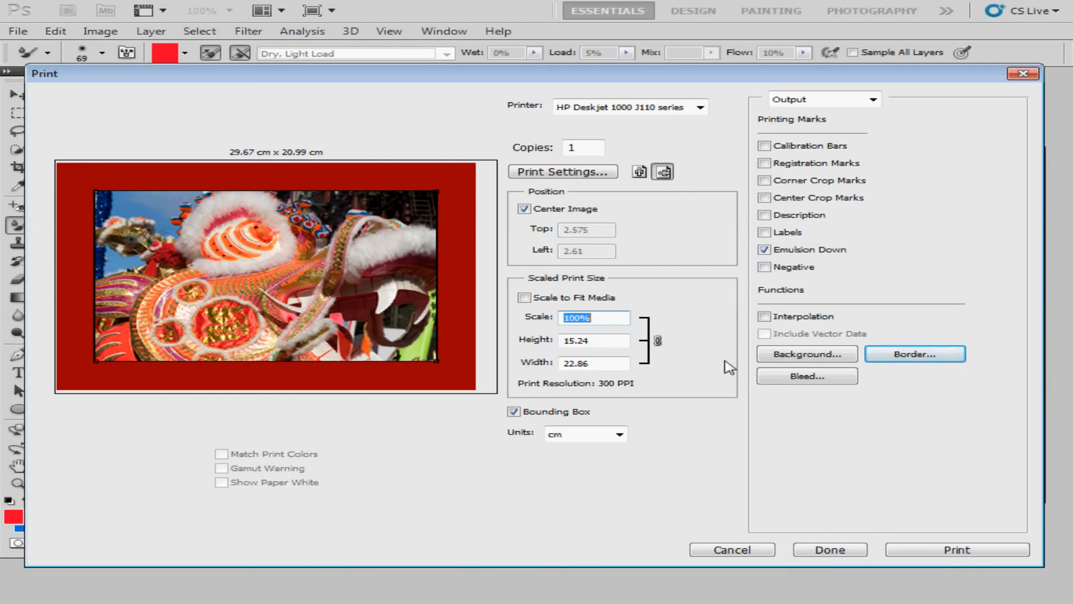
# Step: Set the print's bleed width to 2 and turn off Emulsion Down
pyautogui.click(835, 379)
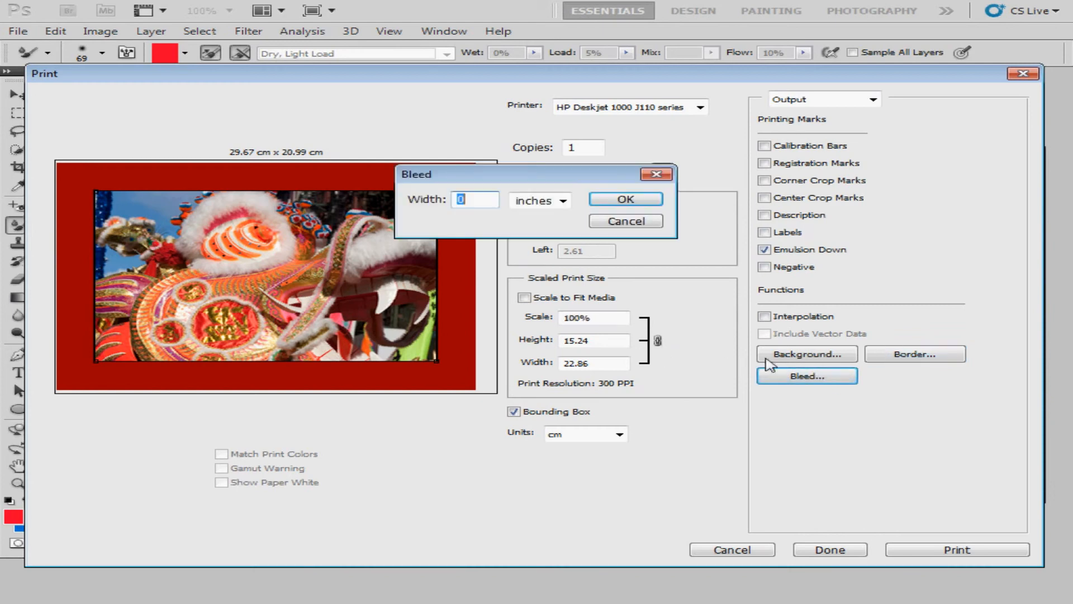
pyautogui.write('2')
pyautogui.click(620, 200)
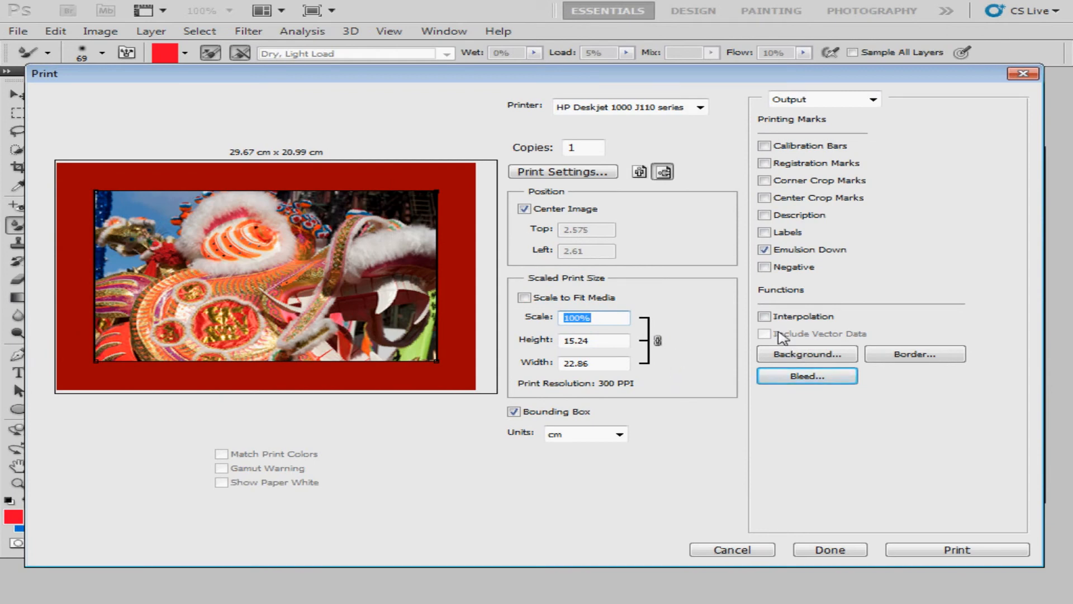
pyautogui.click(765, 252)
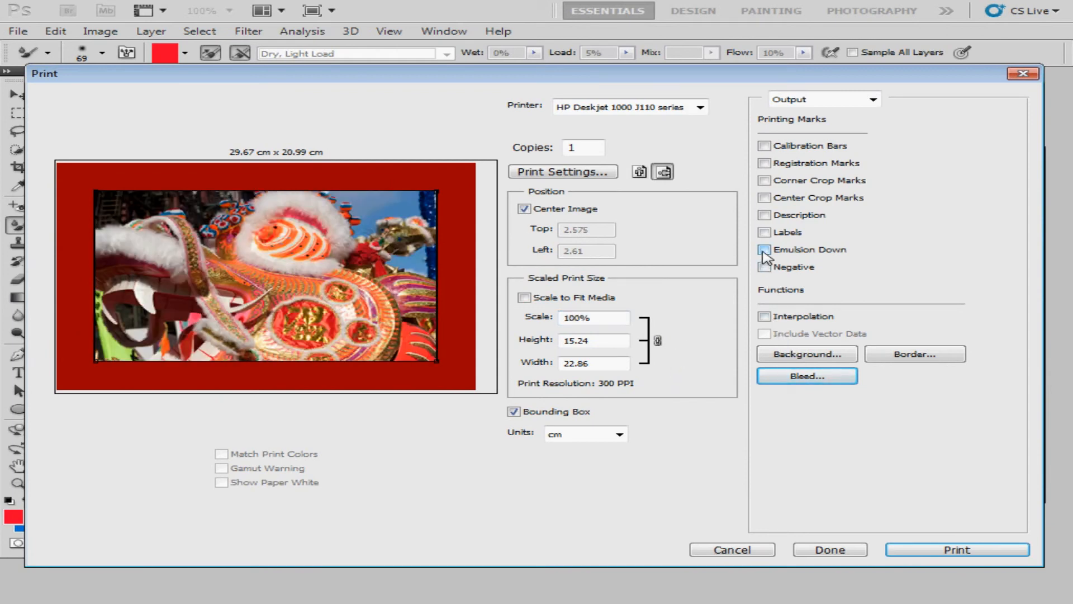
# Step: Switch the print options to Color Management and set the color handling to Photoshop Manages Colors
pyautogui.click(874, 99)
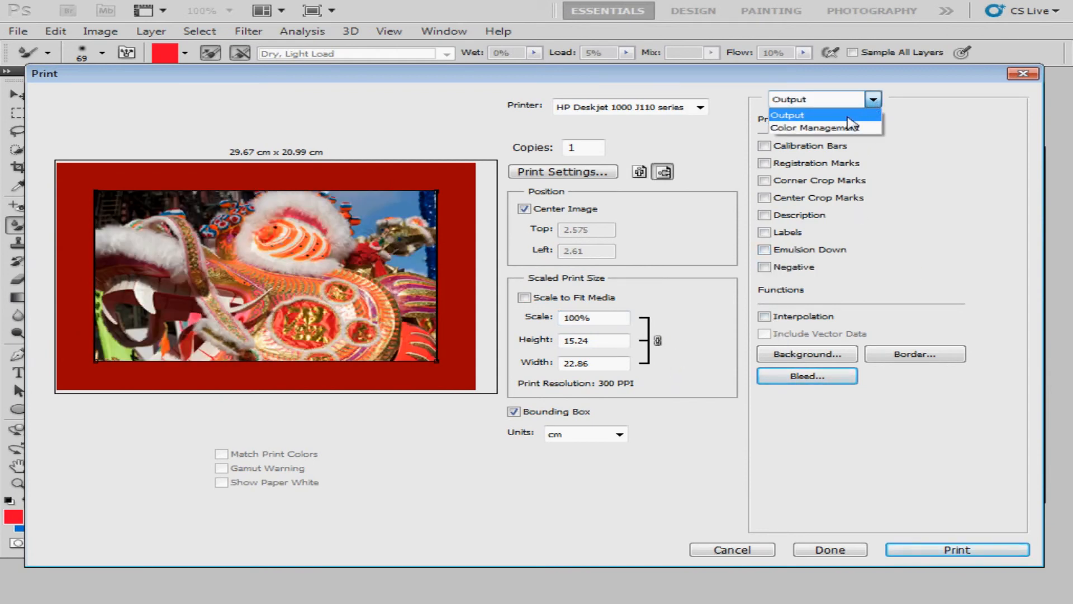
pyautogui.click(852, 132)
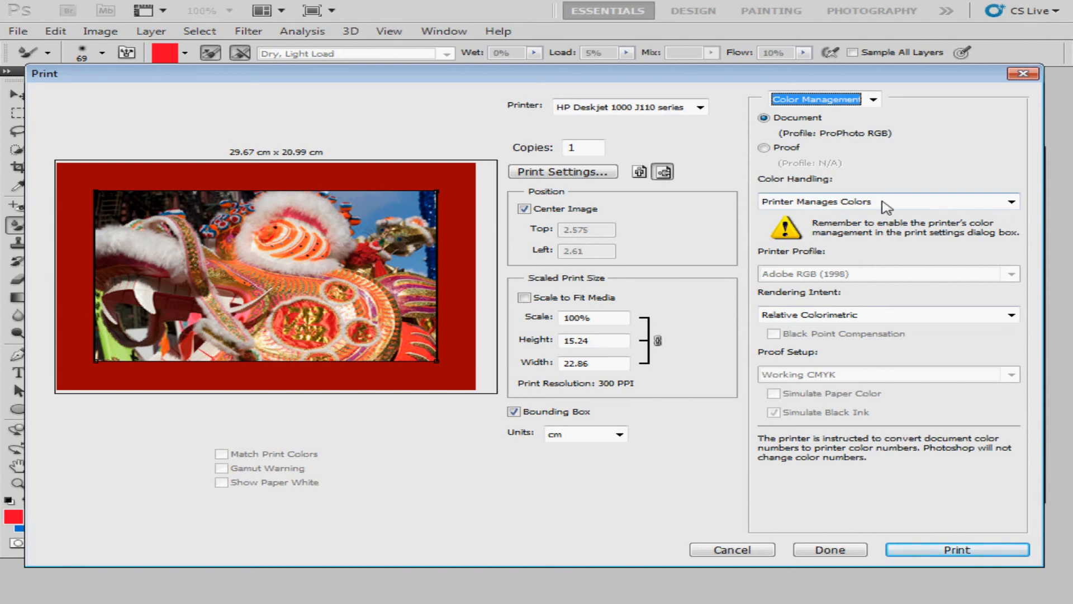
pyautogui.click(1012, 202)
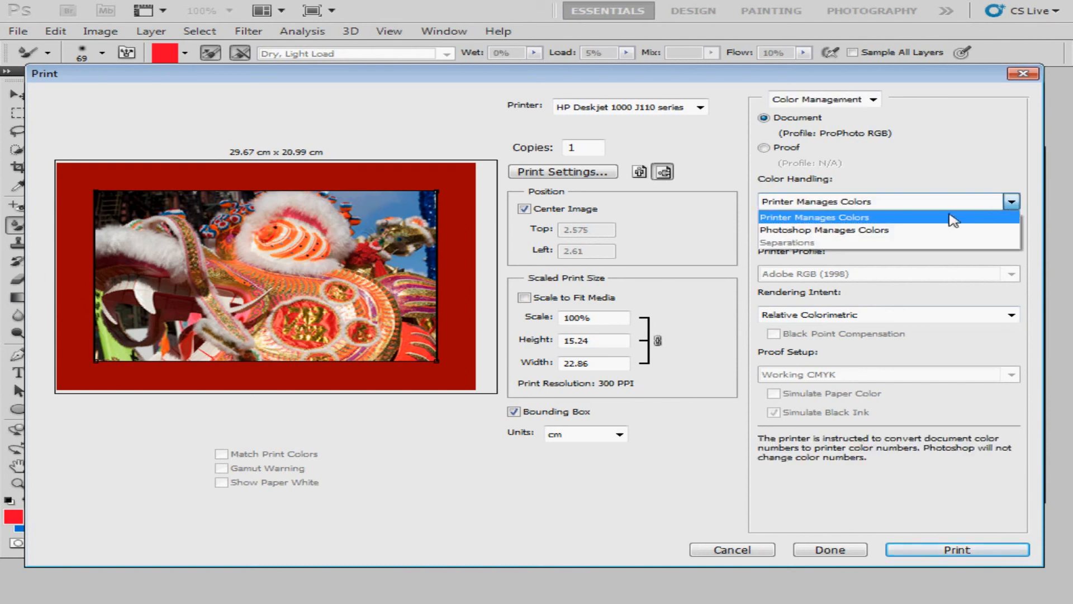
pyautogui.click(894, 237)
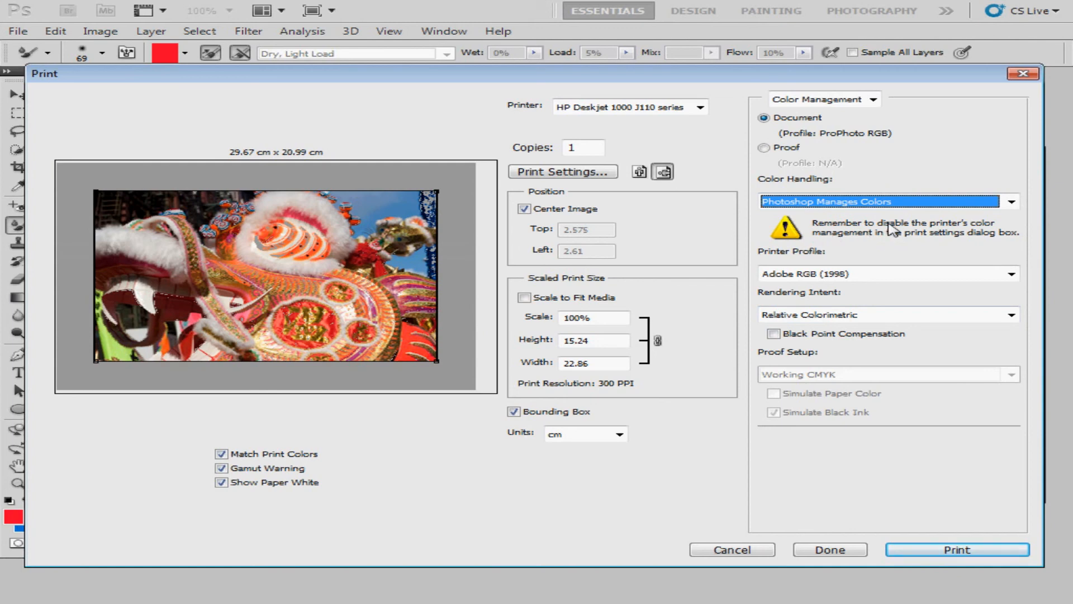